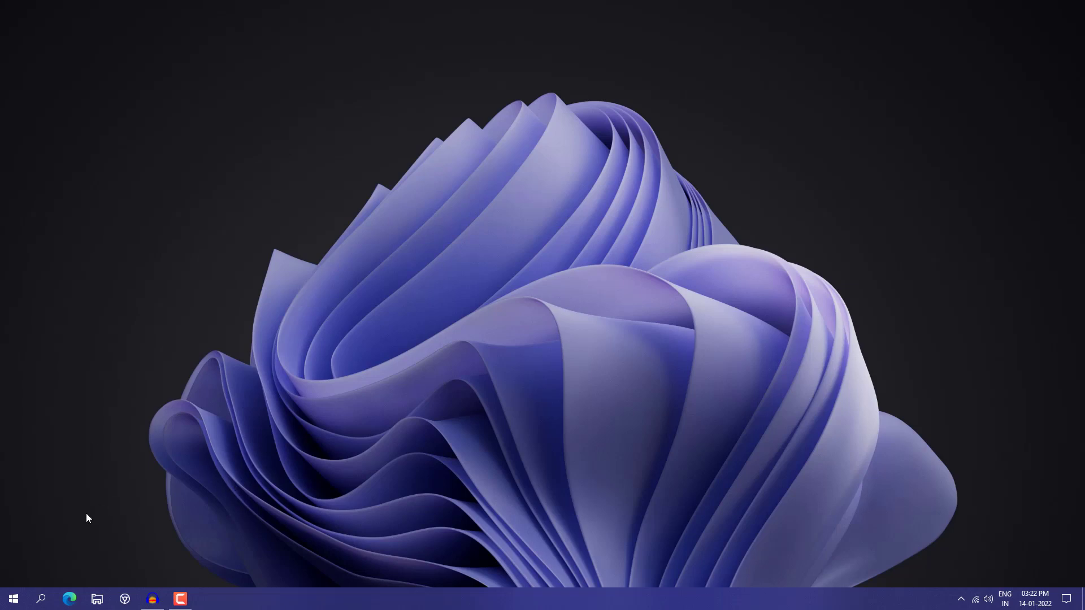
Search the web for steam in Chrome and open the Steam store website
{"action": "left_click", "coordinate": [15, 601]}
{"action": "left_click", "coordinate": [378, 376]}
{"action": "left_click", "coordinate": [126, 600]}
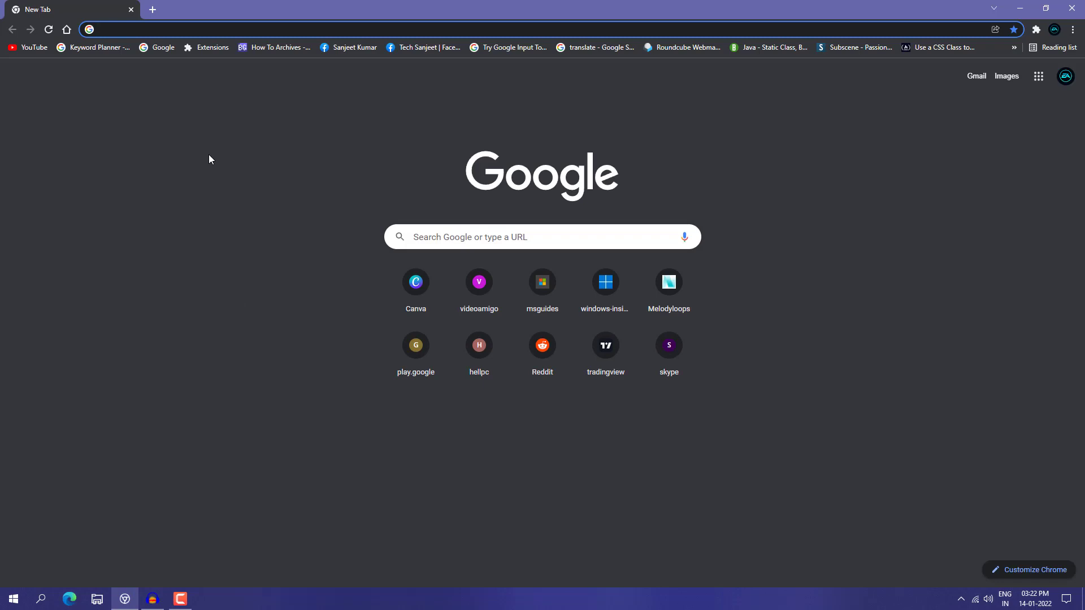
{"action": "type", "text": "s"}
{"action": "key", "text": "Down"}
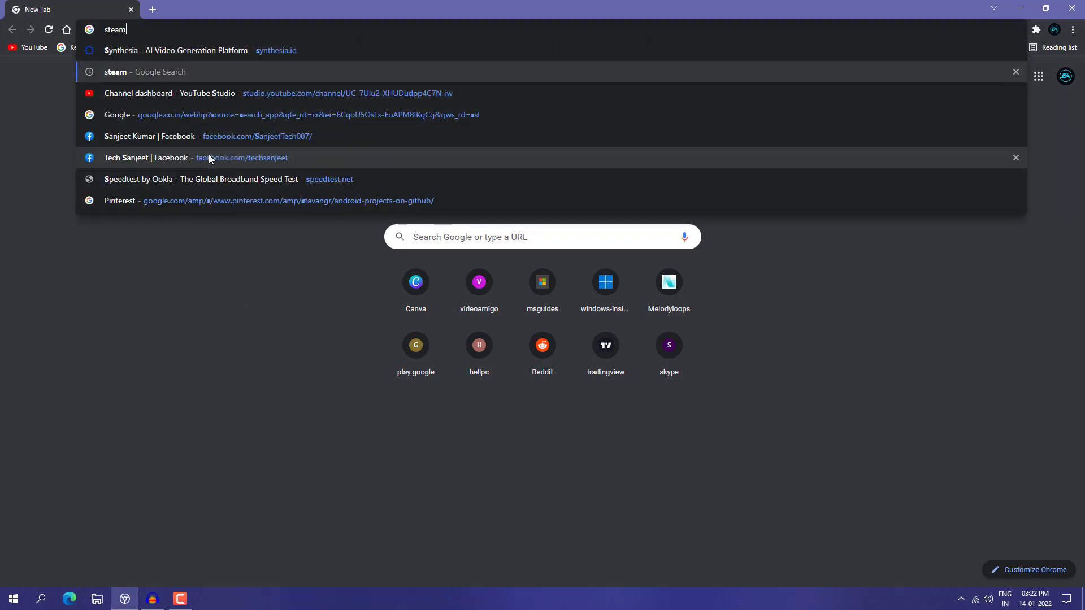
{"action": "key", "text": "Return"}
{"action": "left_click", "coordinate": [150, 223]}
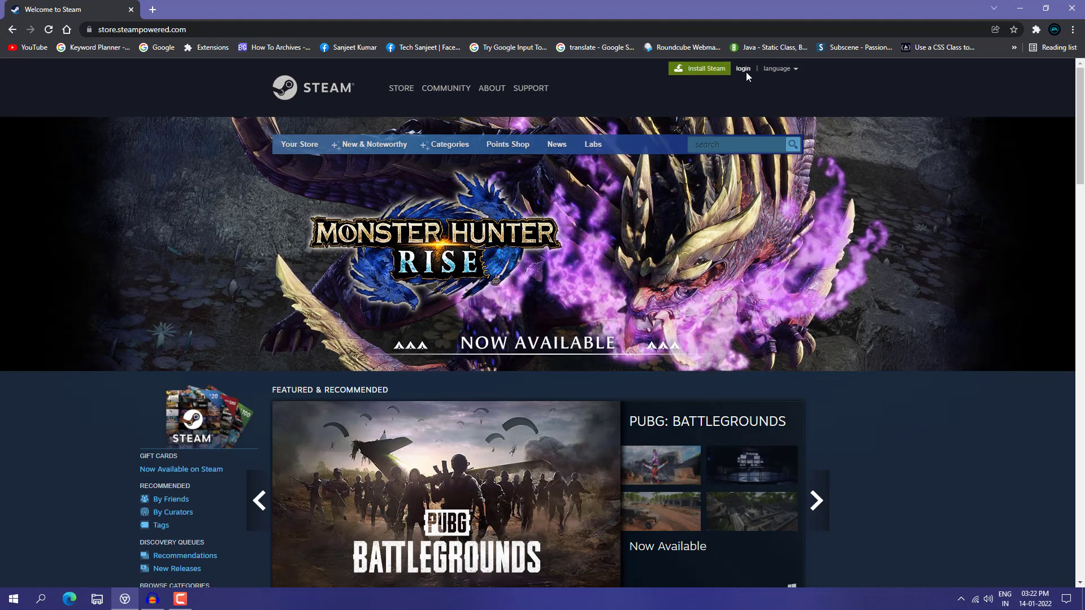
Sign in to the Steam account on the store website
{"action": "left_click", "coordinate": [743, 68]}
{"action": "left_click", "coordinate": [438, 308]}
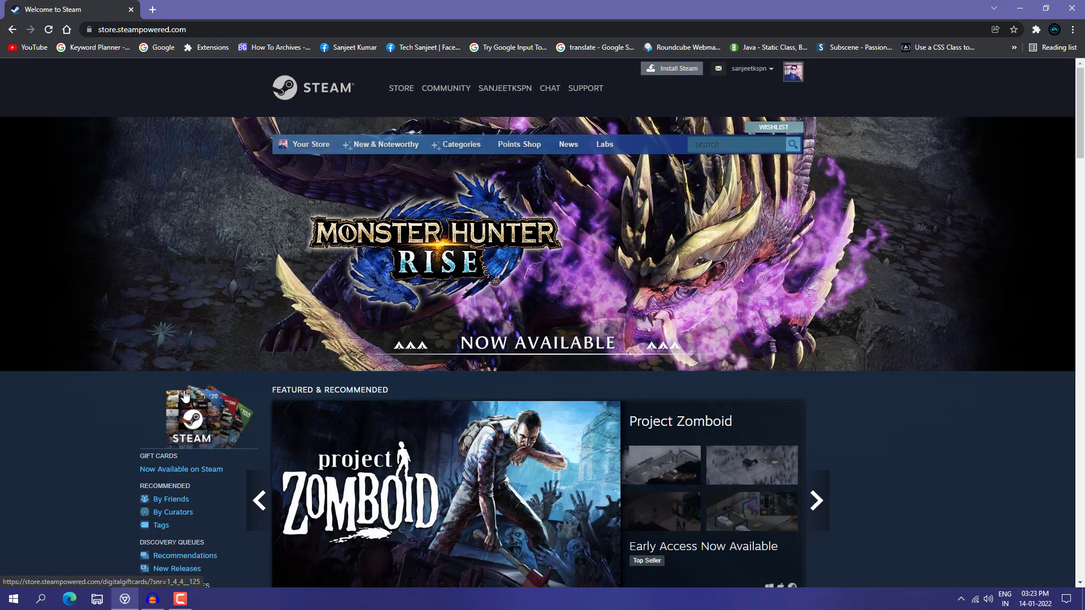
Open the featured PUBG: BATTLEGROUNDS store page and launch the free game through the installed Steam desktop application
{"action": "scroll", "coordinate": [312, 172], "scroll_direction": "down", "scroll_amount": 4}
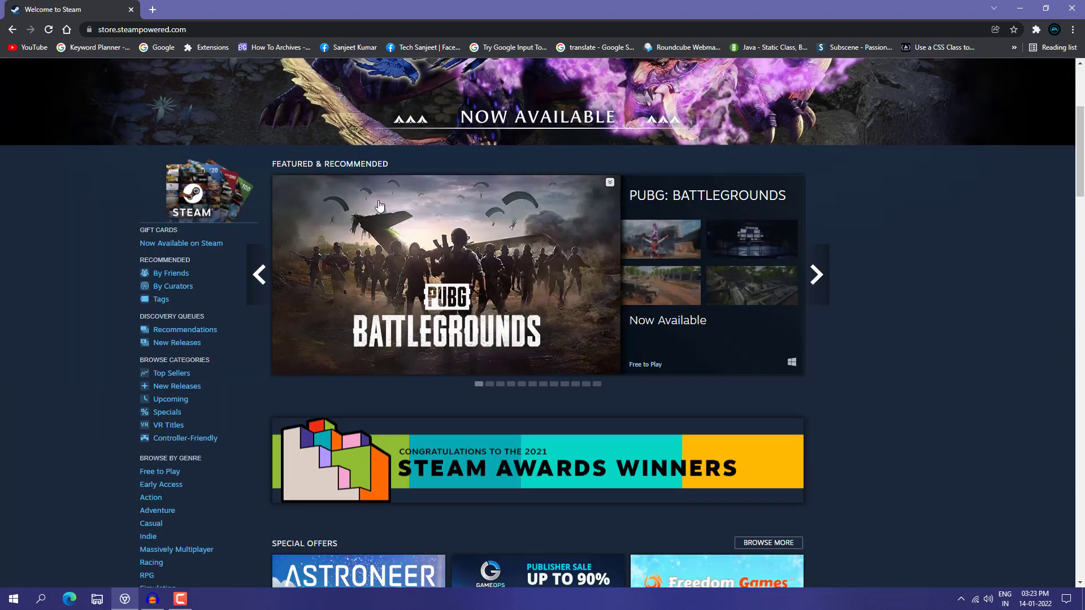
{"action": "left_click", "coordinate": [419, 307]}
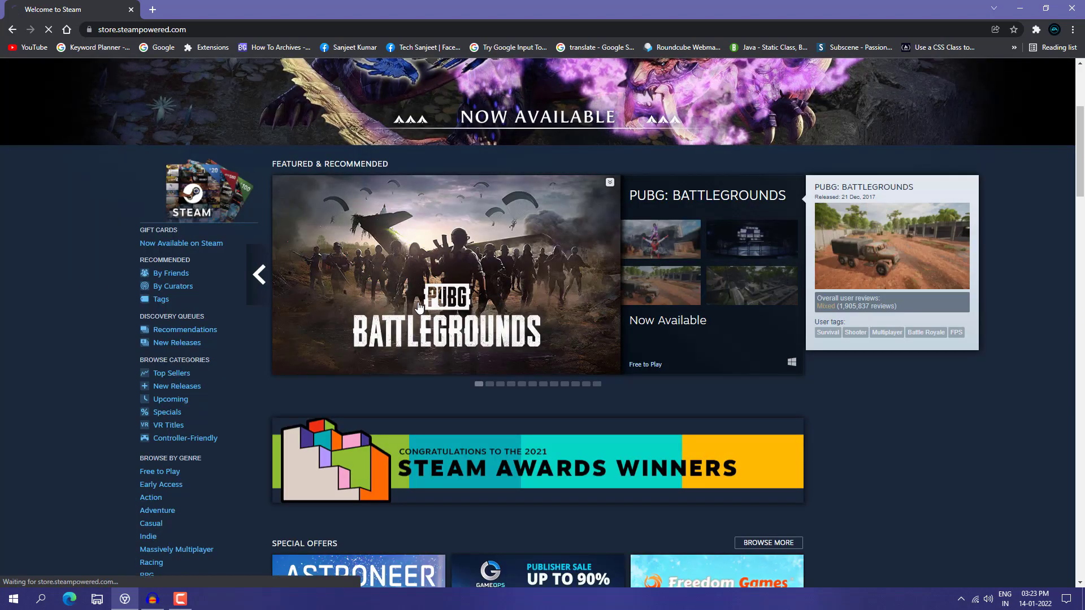
{"action": "scroll", "coordinate": [421, 313], "scroll_direction": "down", "scroll_amount": 2}
{"action": "scroll", "coordinate": [425, 327], "scroll_direction": "down", "scroll_amount": 2}
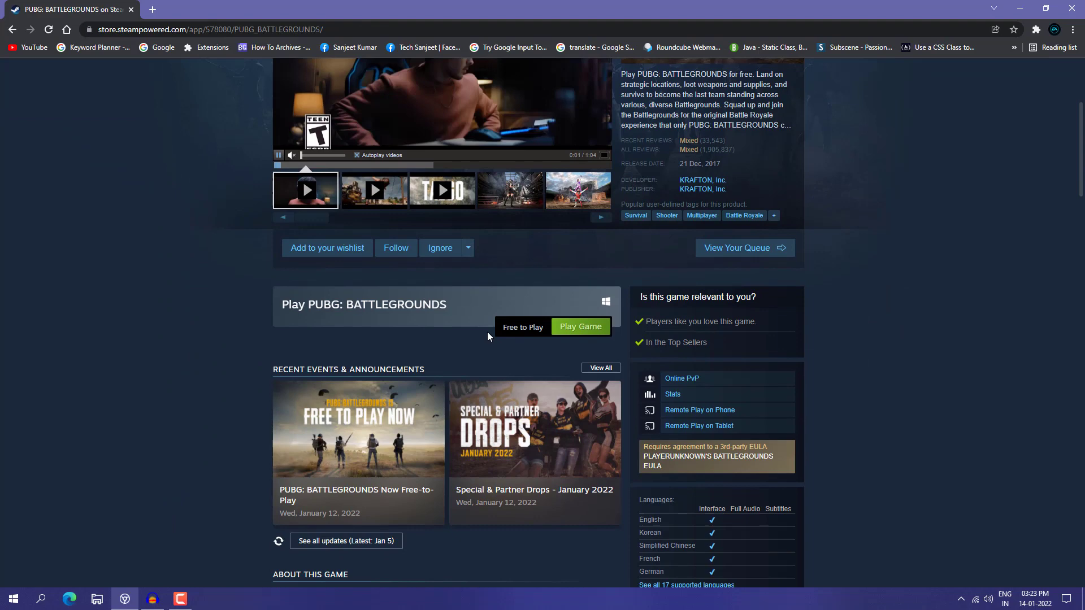
{"action": "left_click", "coordinate": [579, 328]}
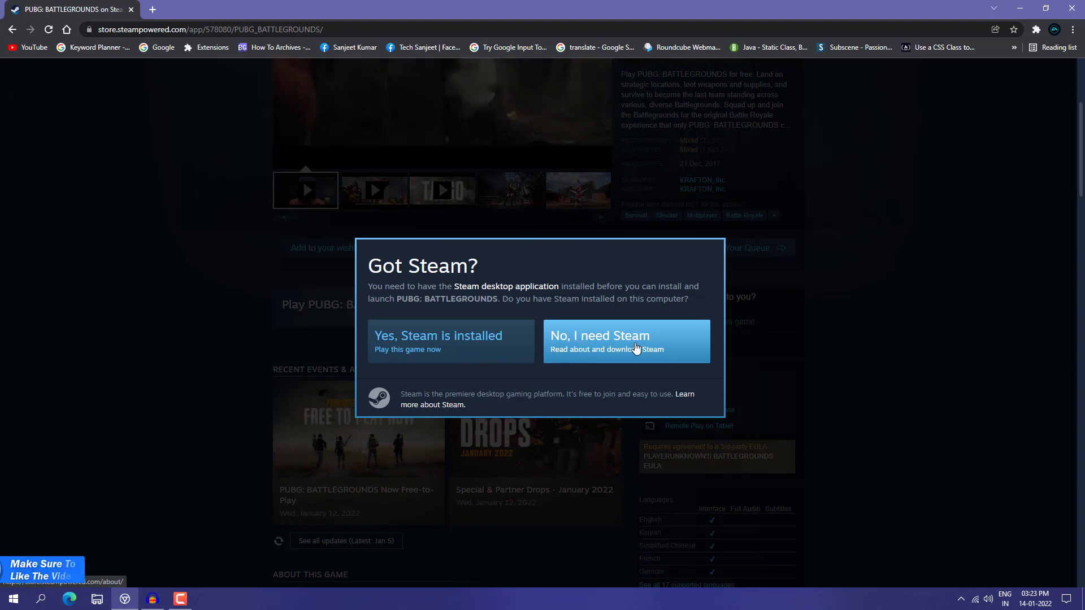
{"action": "left_click", "coordinate": [454, 349]}
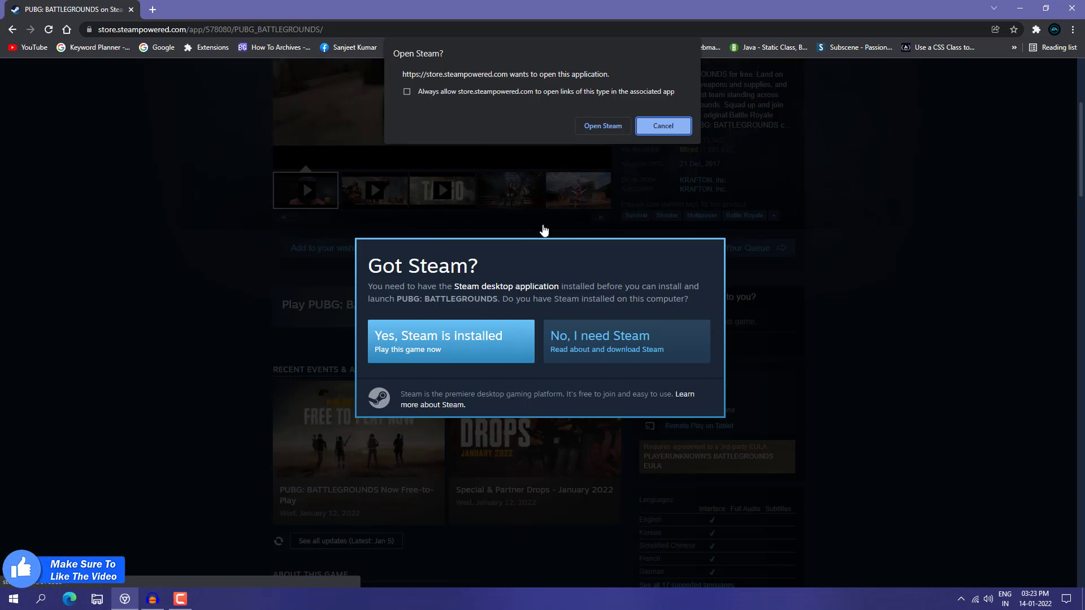
{"action": "left_click", "coordinate": [600, 129]}
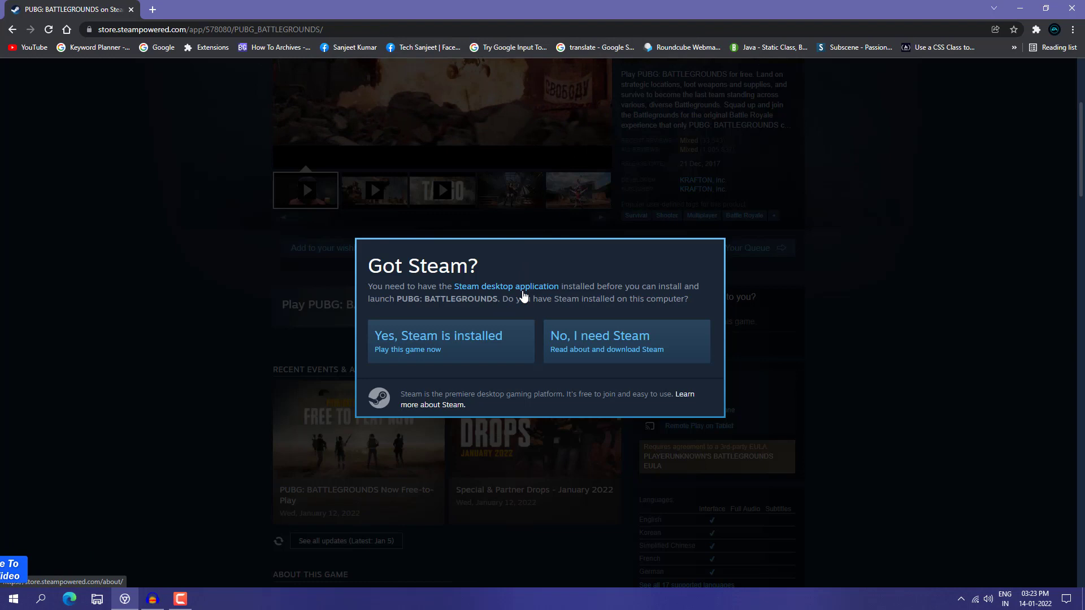
Enter the account password in the Steam desktop login and sign in
{"action": "left_click", "coordinate": [416, 363]}
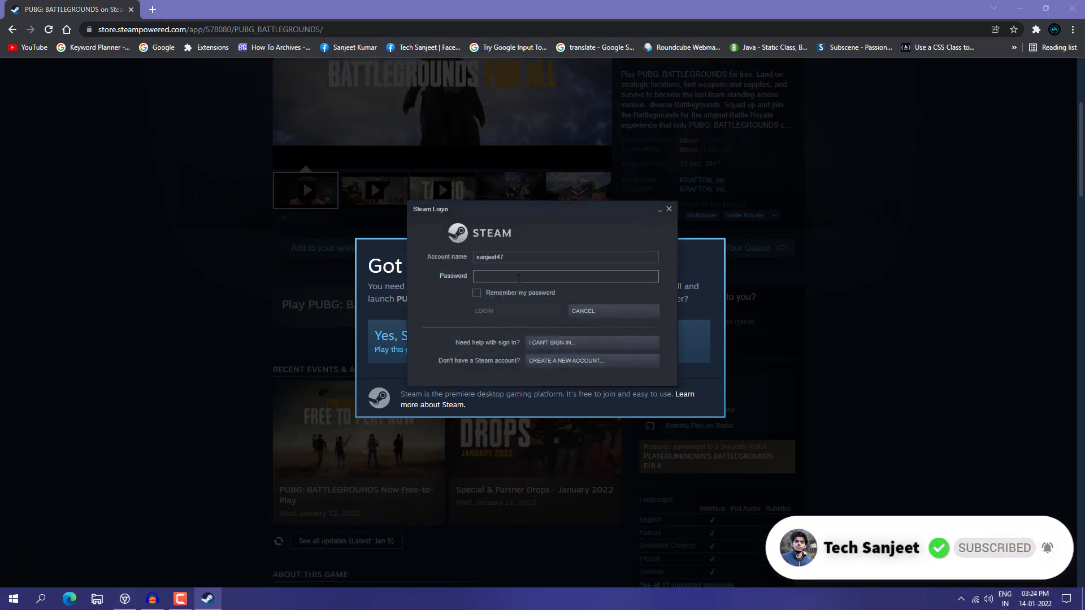
{"action": "key", "text": "ctrl+v"}
{"action": "key", "text": "Return"}
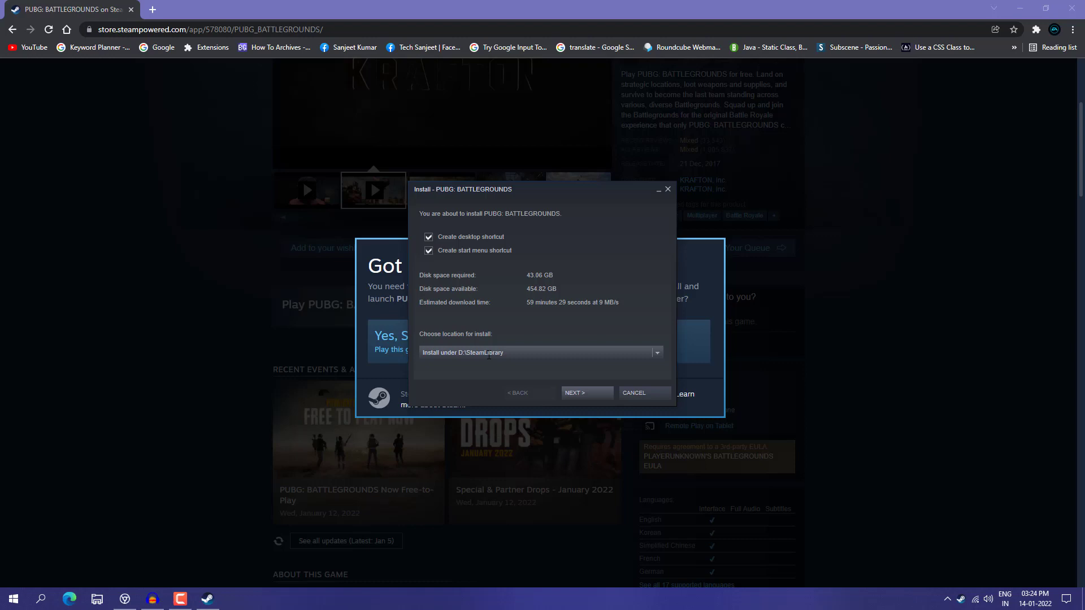
Install PUBG: BATTLEGROUNDS under D:\SteamLibrary with both shortcuts enabled, and agree to the game's EULA
{"action": "left_click", "coordinate": [649, 355]}
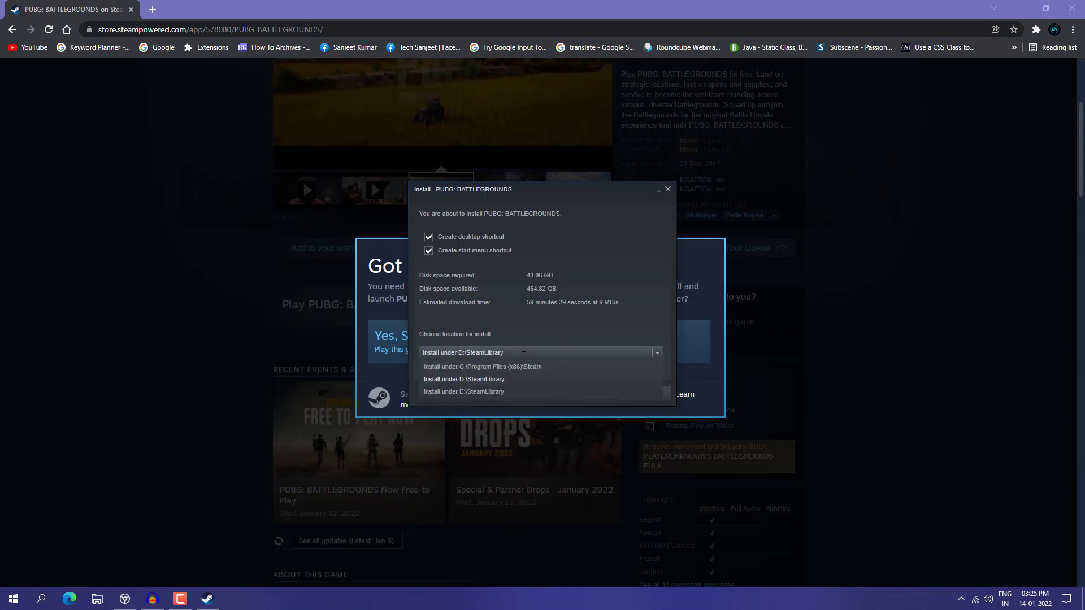
{"action": "left_click", "coordinate": [524, 355]}
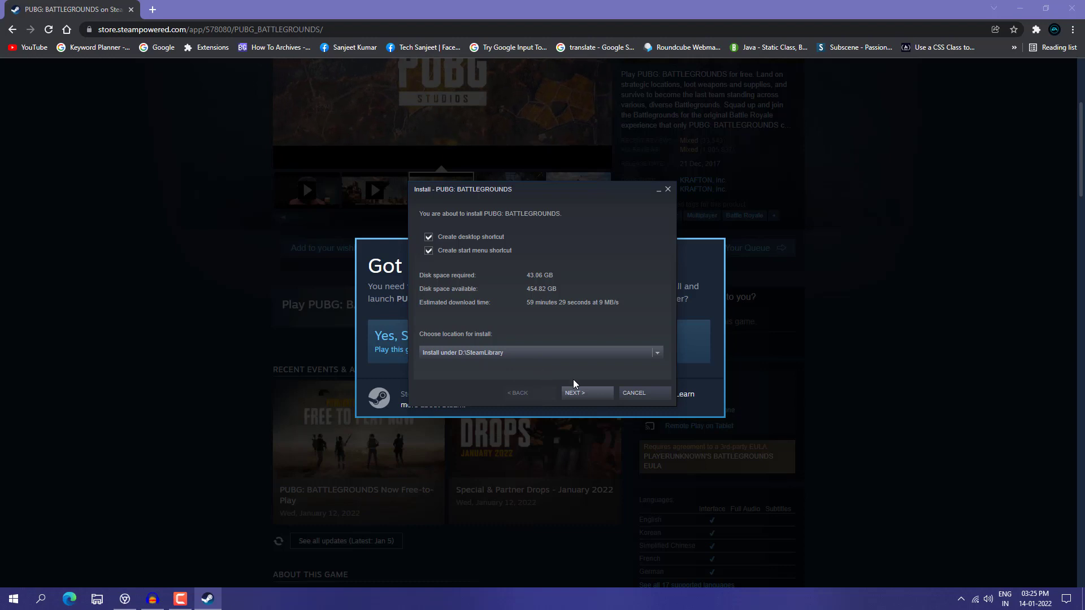
{"action": "left_click", "coordinate": [583, 395]}
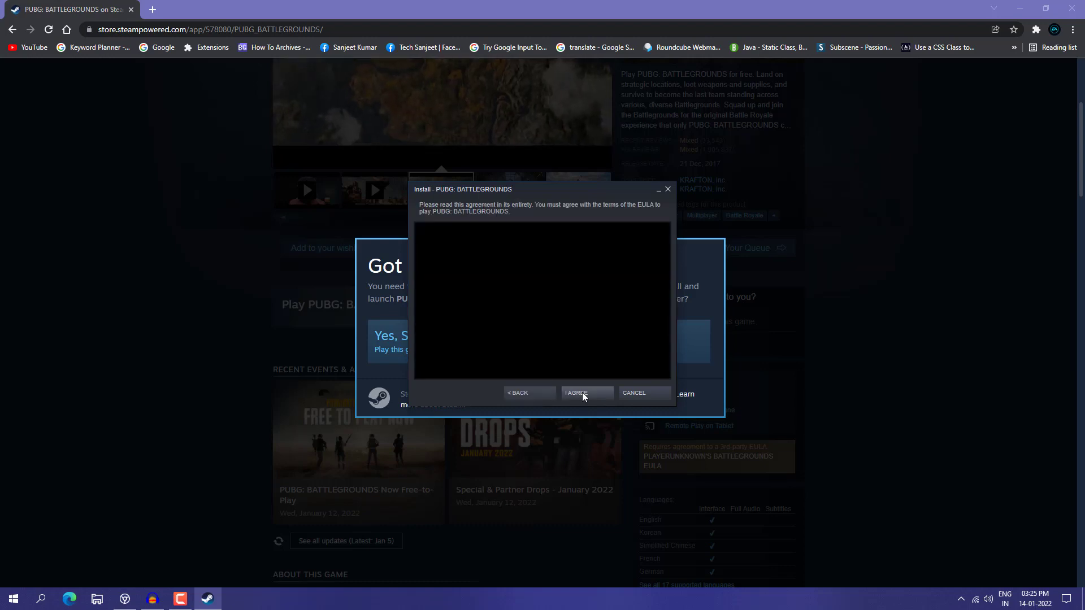
{"action": "left_click", "coordinate": [582, 394]}
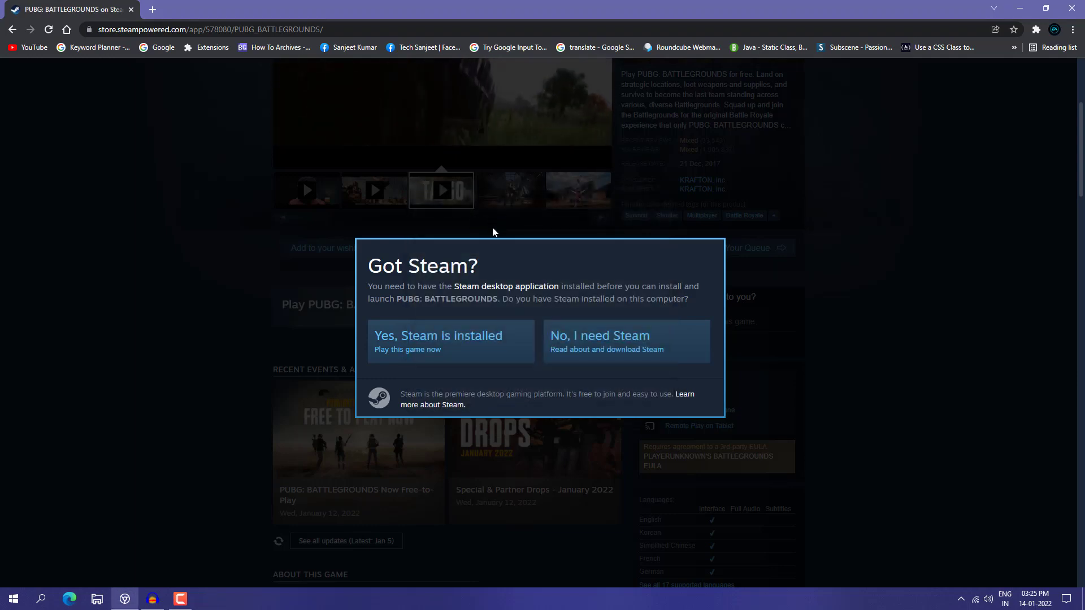
{"action": "left_click", "coordinate": [497, 339]}
Switch to the Steam client, open its download list and launch PUBG: BATTLEGROUNDS once downloaded
{"action": "left_click", "coordinate": [961, 599]}
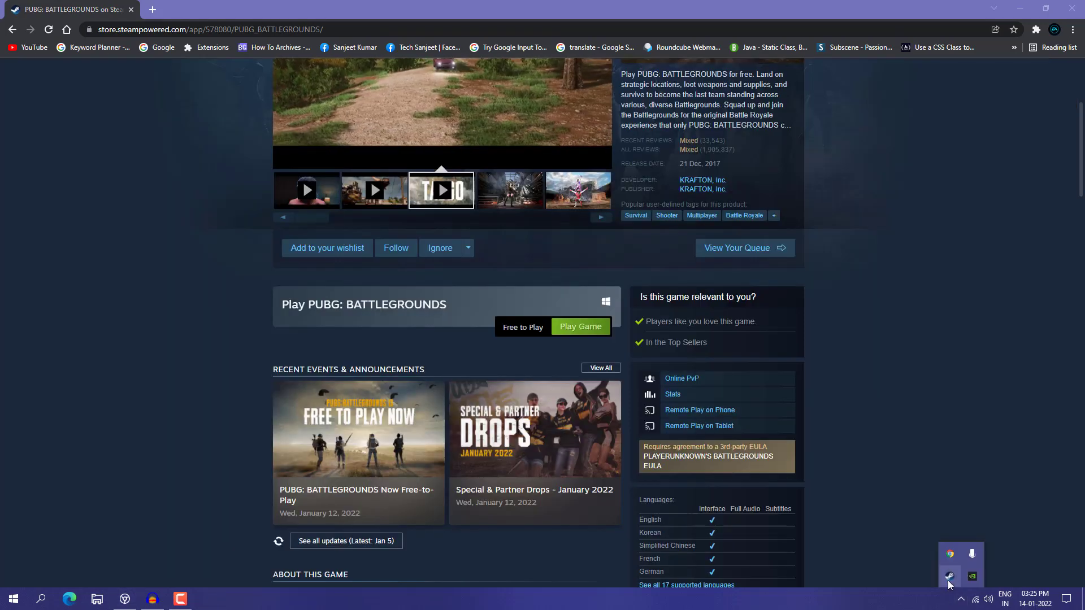
{"action": "left_click", "coordinate": [948, 579]}
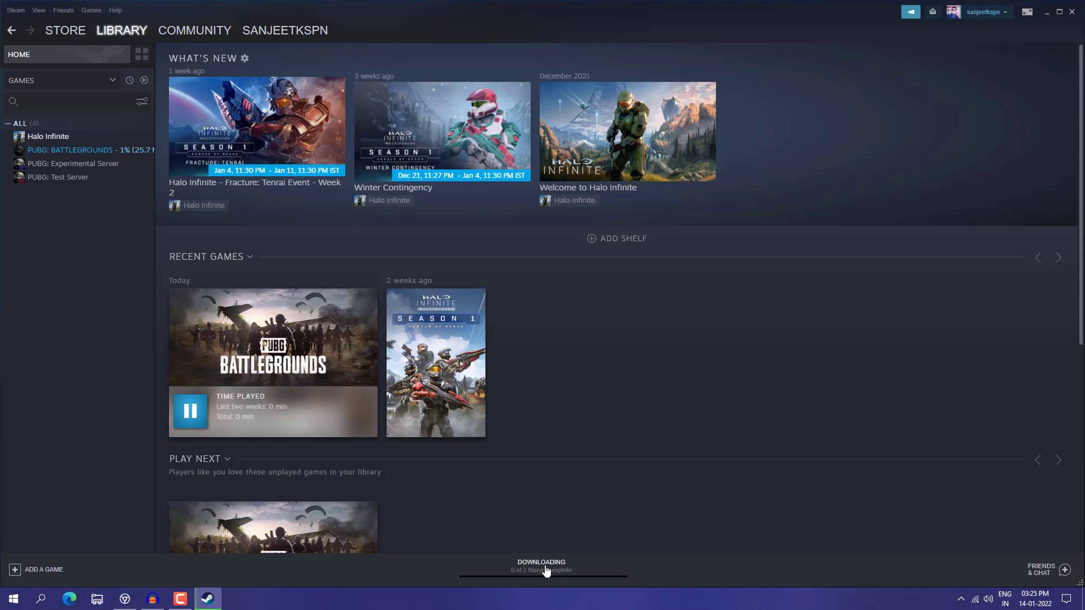
{"action": "left_click", "coordinate": [545, 568]}
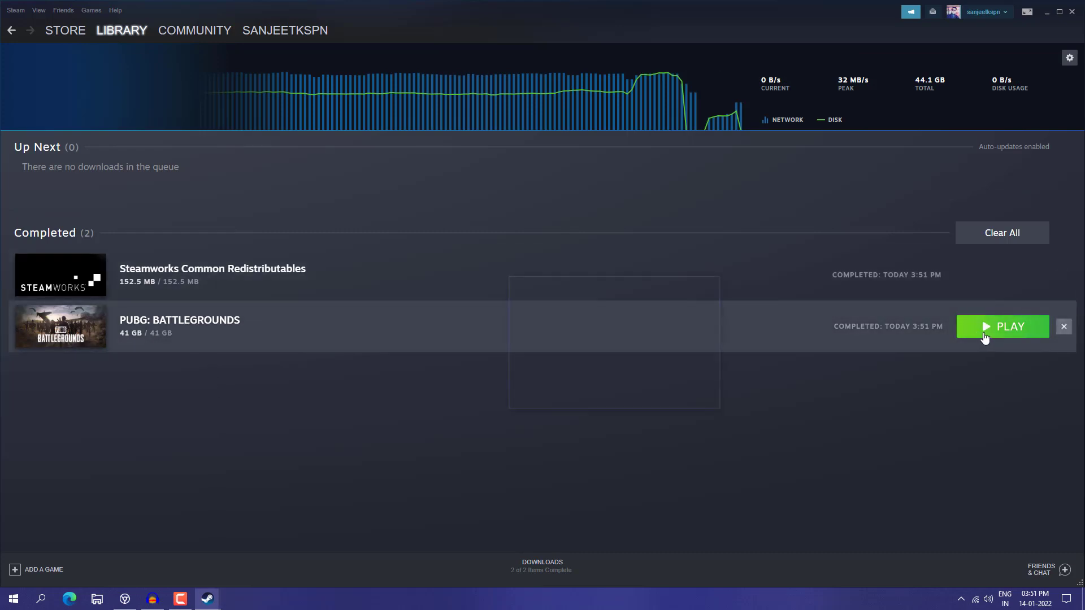
{"action": "left_click", "coordinate": [985, 338]}
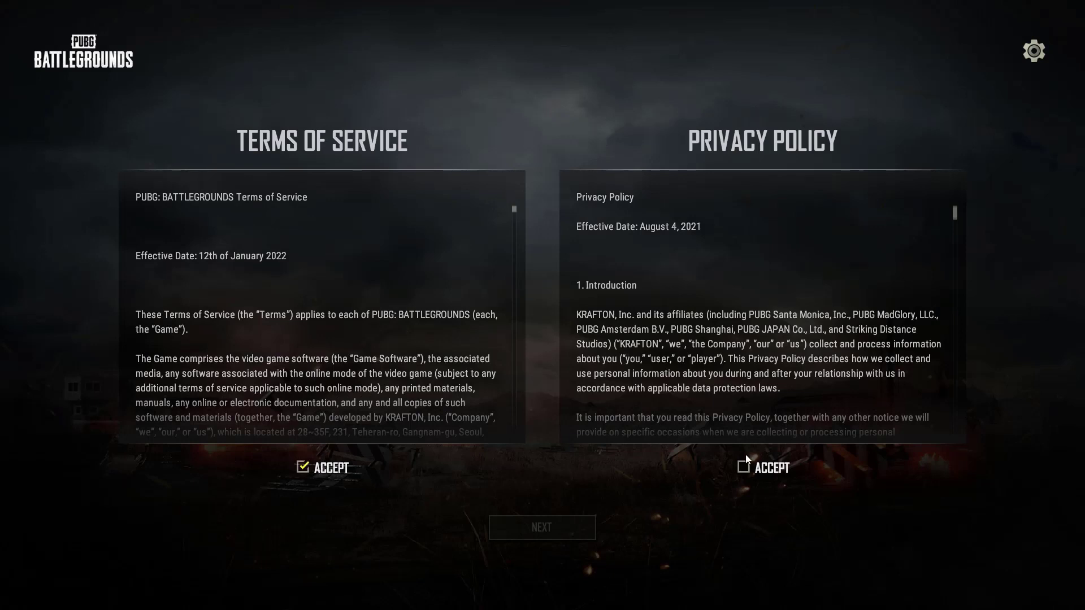
Accept the Privacy Policy and continue past the game's legal agreements
{"action": "left_click", "coordinate": [740, 471]}
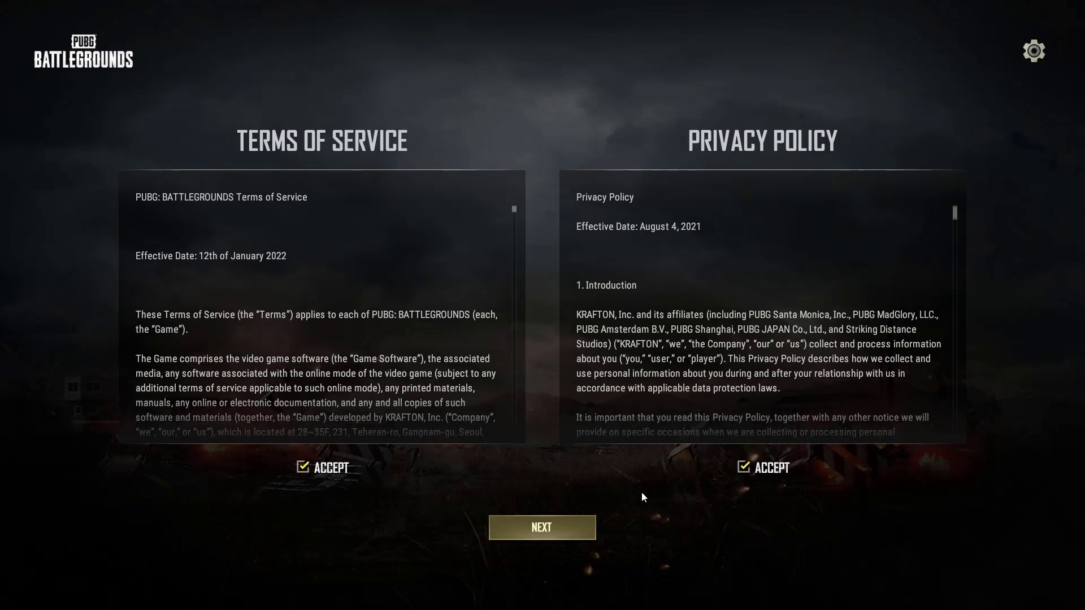
{"action": "left_click", "coordinate": [590, 534]}
{"action": "left_click", "coordinate": [497, 371]}
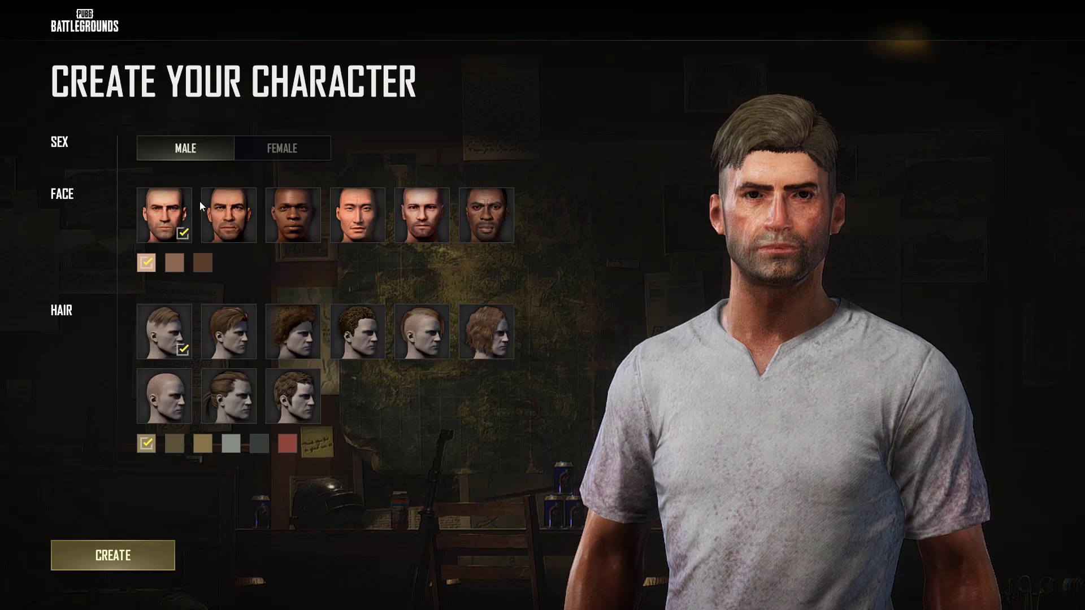
Try the female option and the darker skin tones, returning to the male character with the lightest tone
{"action": "left_click", "coordinate": [259, 156]}
{"action": "left_click", "coordinate": [213, 156]}
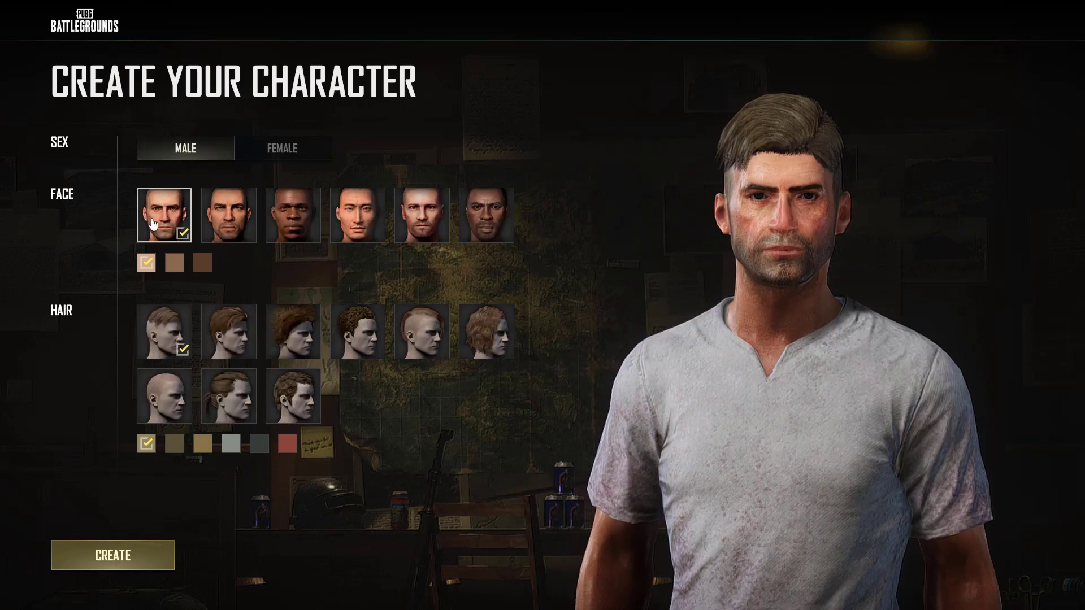
{"action": "left_click", "coordinate": [174, 264]}
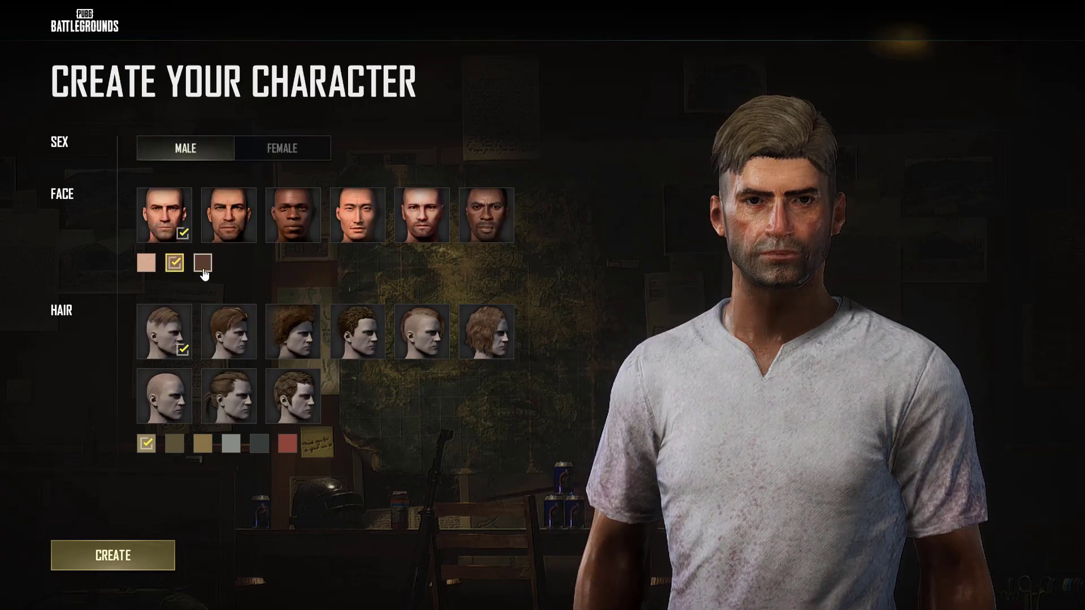
{"action": "left_click", "coordinate": [203, 263]}
{"action": "left_click", "coordinate": [148, 265]}
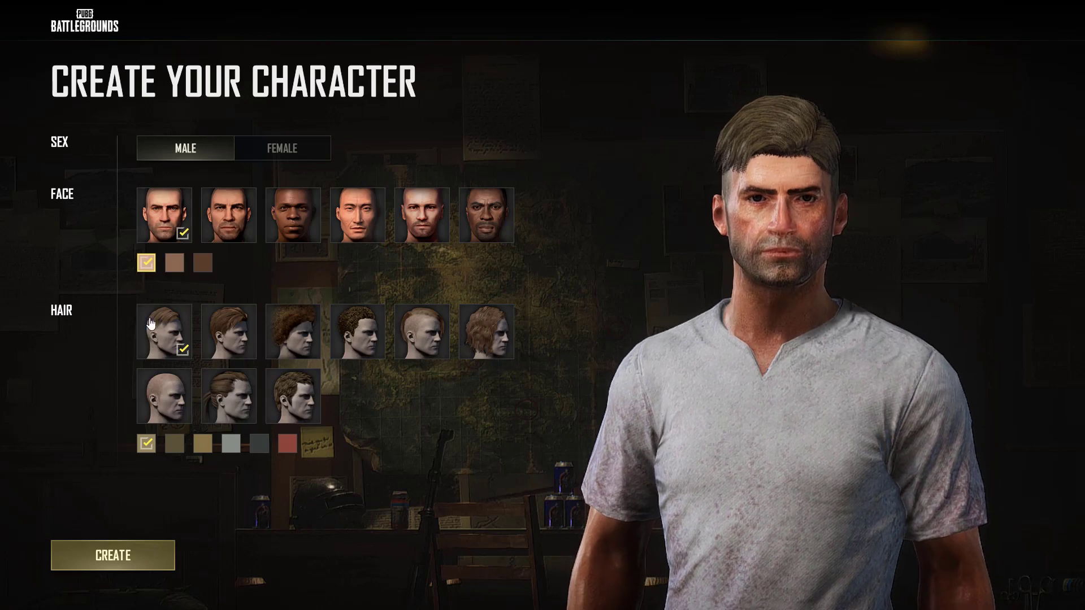
Try the tied-back hairstyle, ending with the last hairstyle offered for the male character
{"action": "left_click", "coordinate": [232, 393]}
{"action": "left_click", "coordinate": [293, 403]}
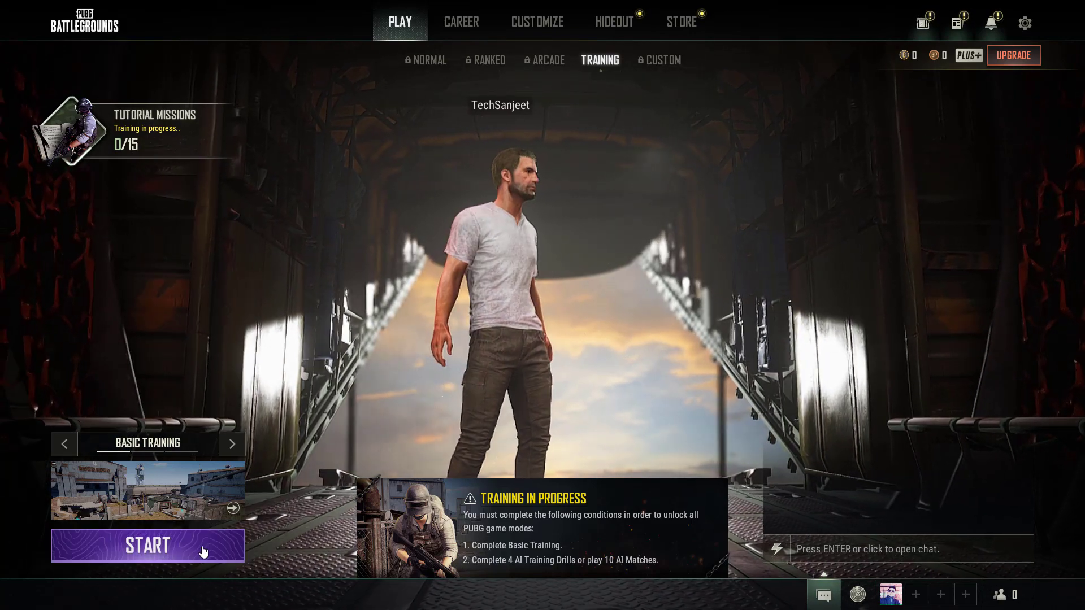
Start Basic Training, close the movement tutorial, and try moving forward and jumping in the game
{"action": "left_click", "coordinate": [203, 550]}
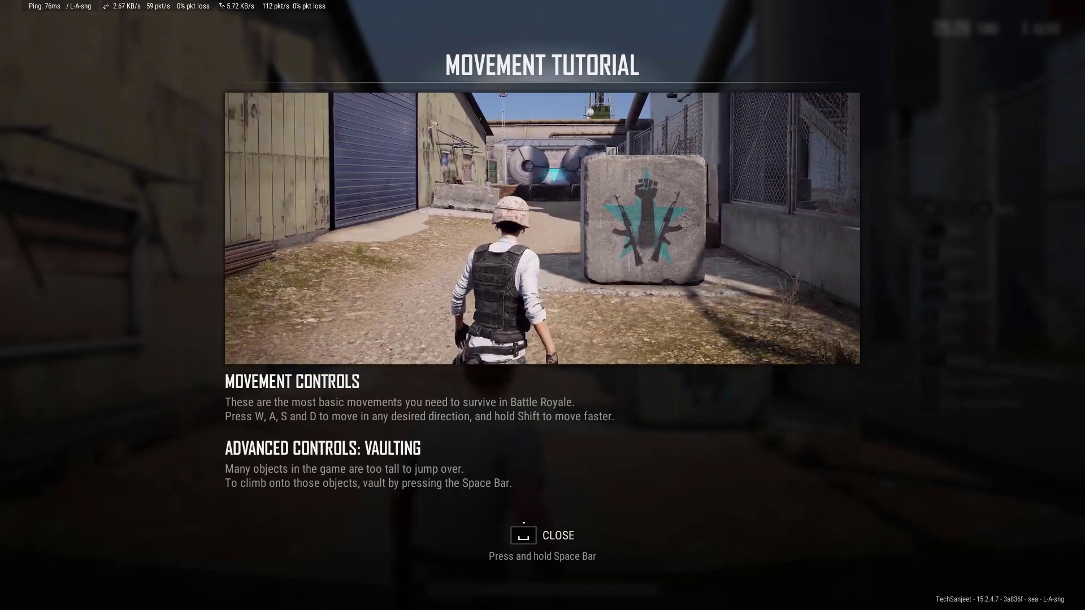
{"action": "key", "text": "space"}
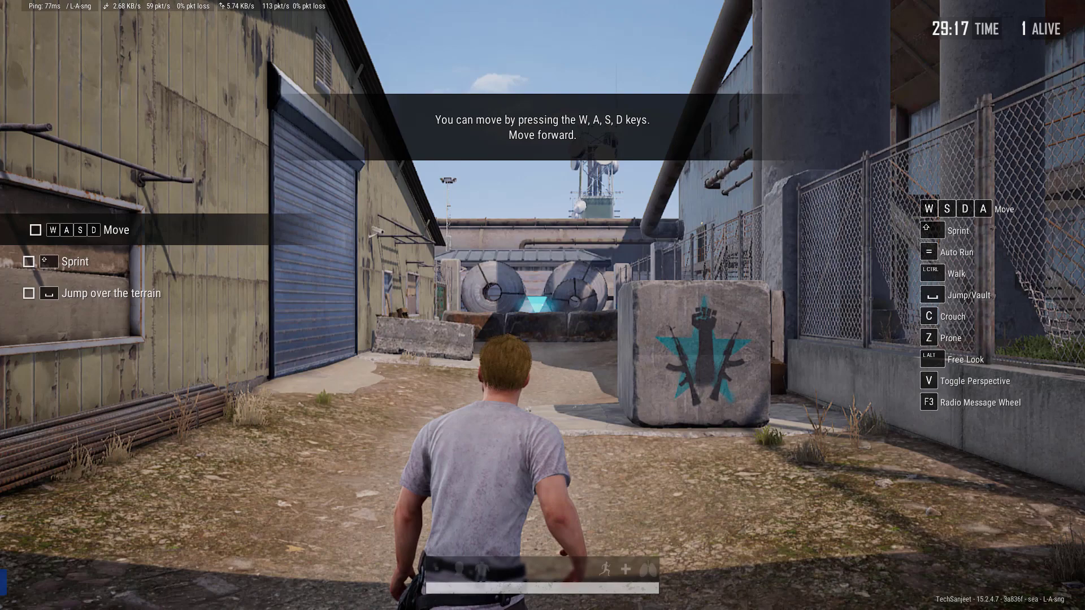
{"action": "key", "text": "w"}
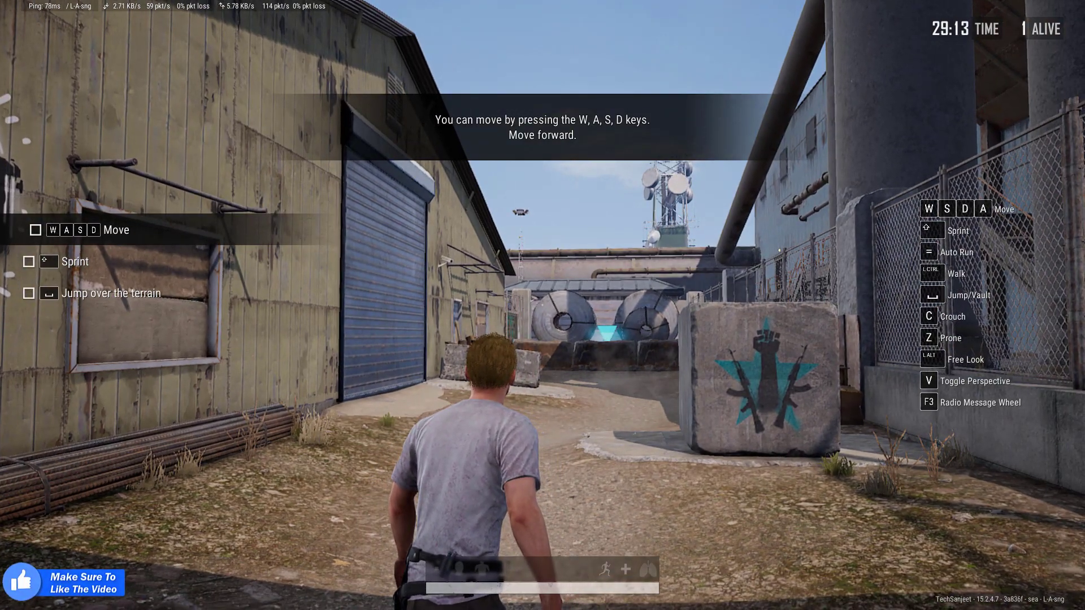
{"action": "key", "text": "space"}
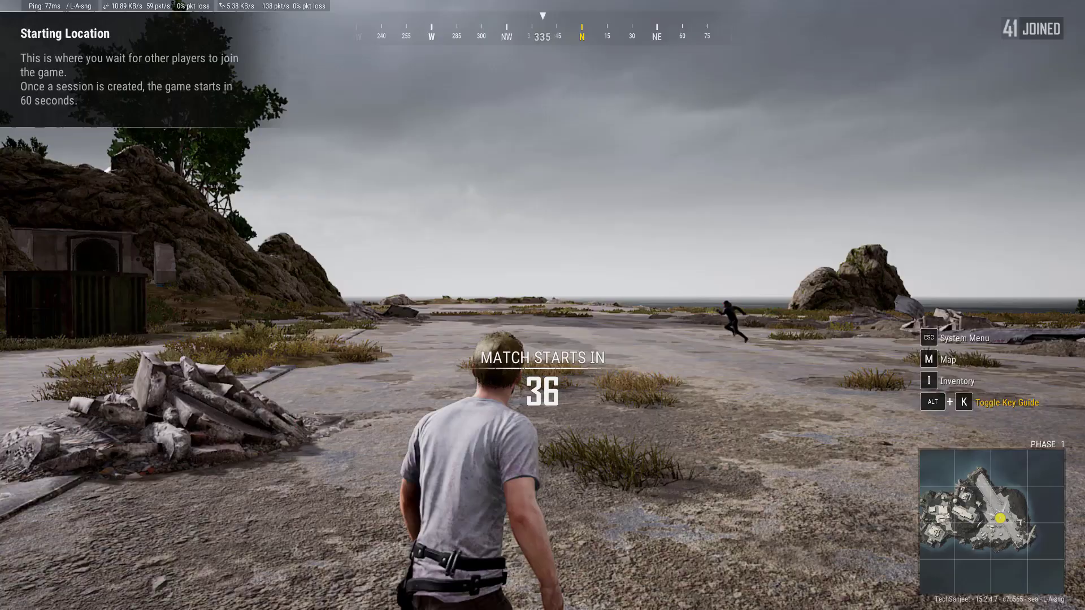
{"action": "key", "text": "w"}
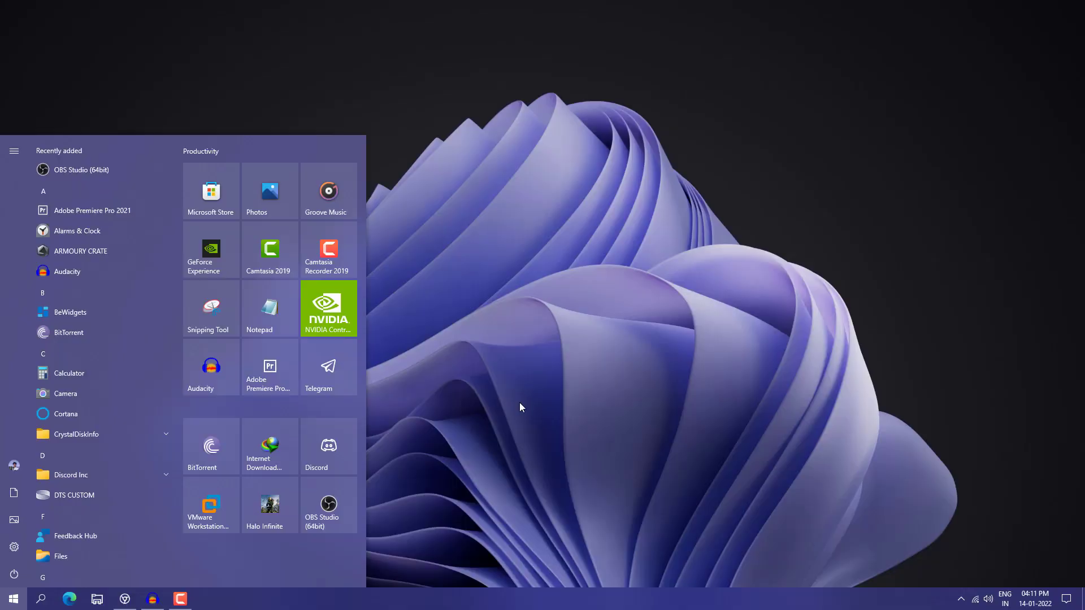